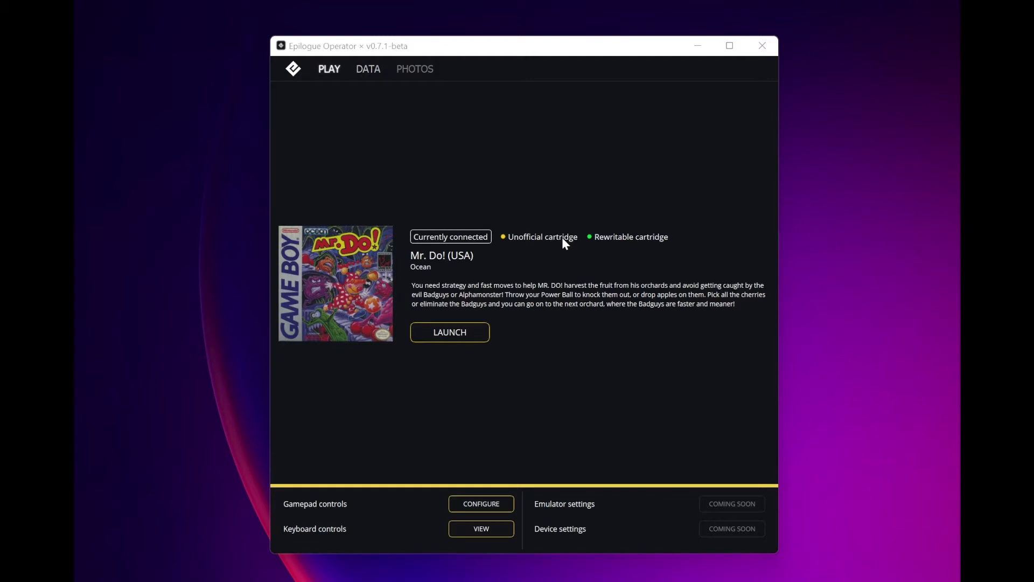
# Launch Mr. Do! from the connected cartridge and exit the emulation
pyautogui.click(449, 332)
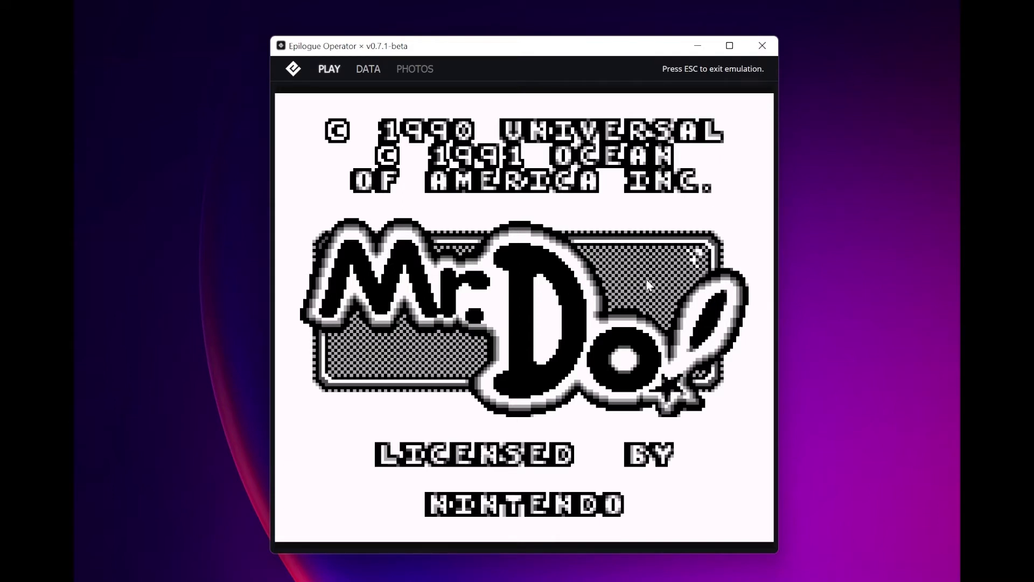
pyautogui.press('Escape')
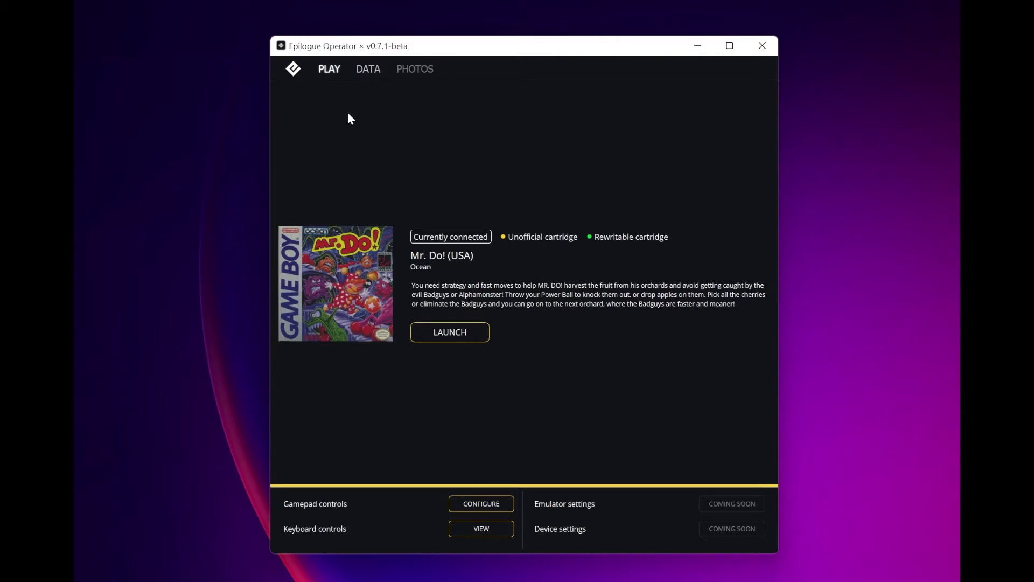
# Start a game upload to the cartridge and browse to W:\_Raspberry Pi Stuff_\retropie\recalbox\roms\gbc for the game file
pyautogui.click(363, 72)
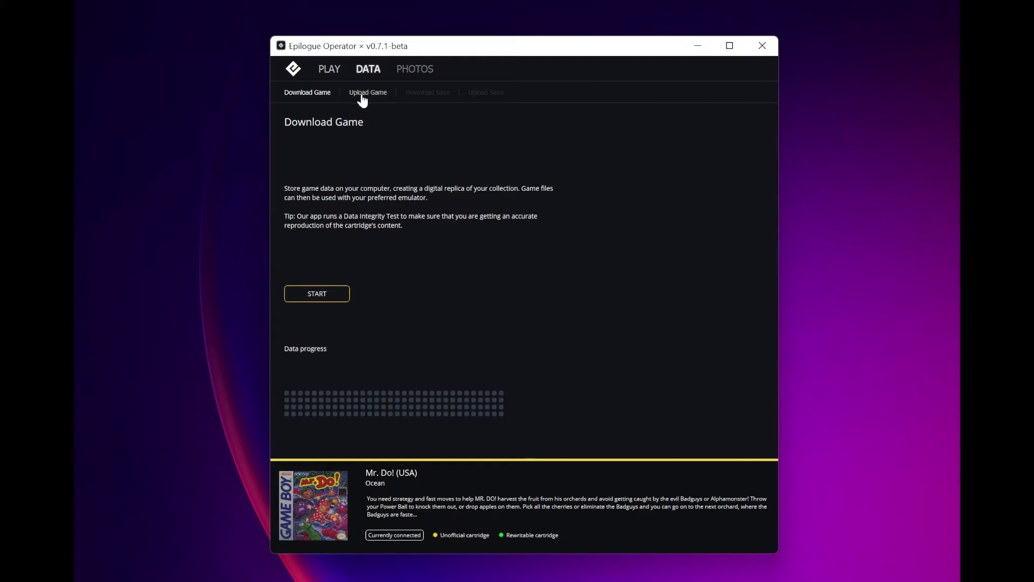
pyautogui.click(364, 94)
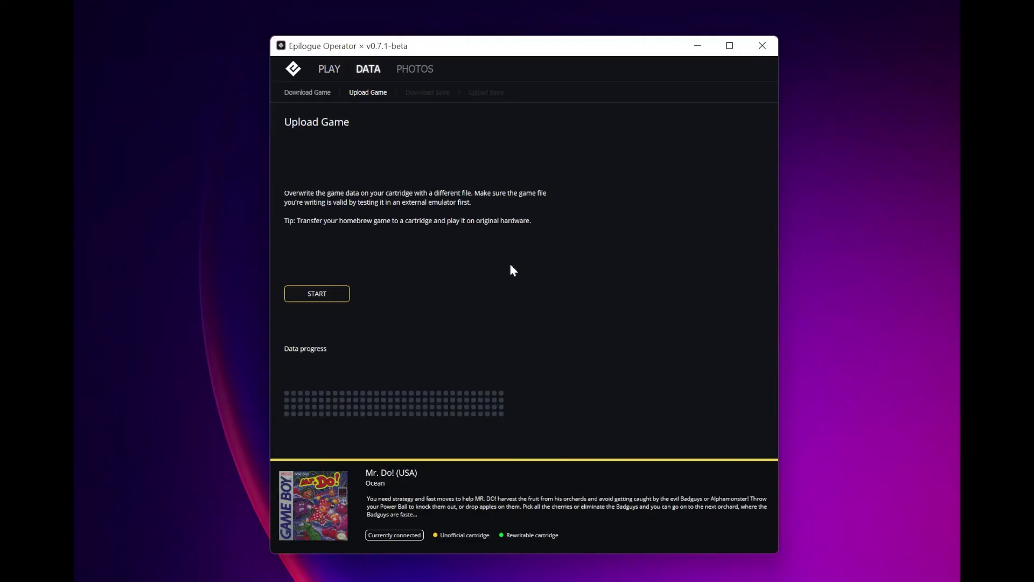
pyautogui.click(328, 293)
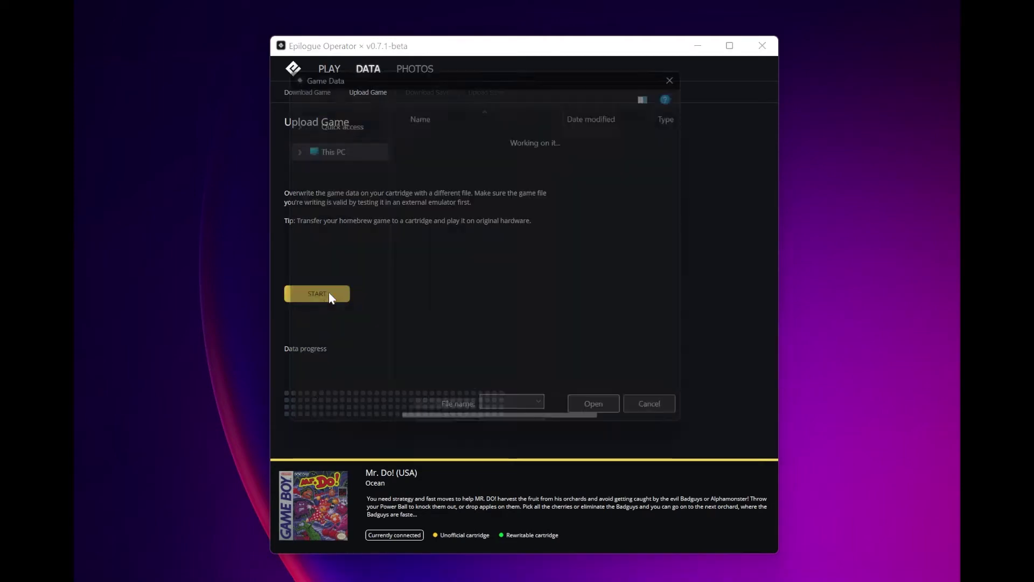
pyautogui.click(903, 94)
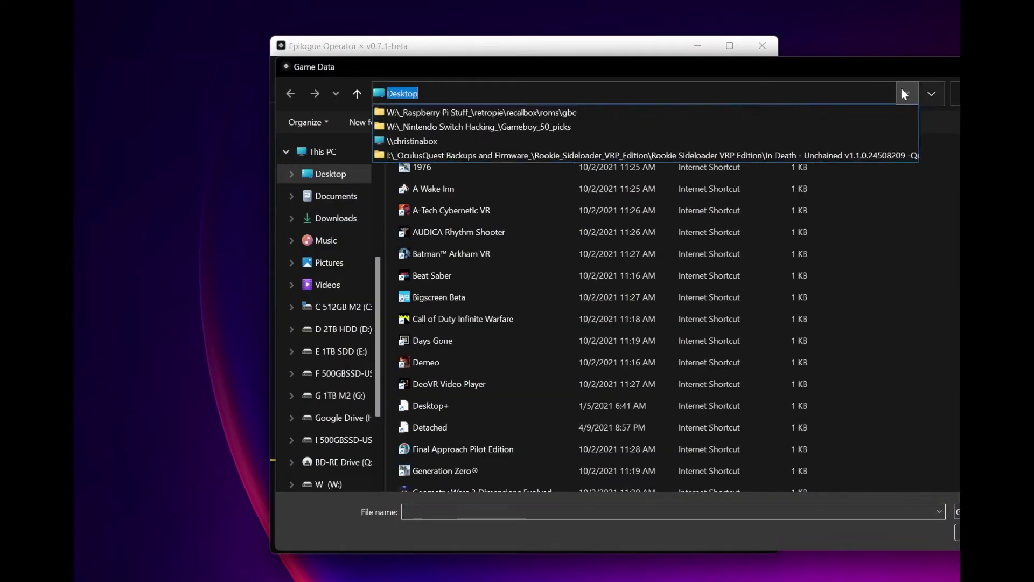
pyautogui.click(636, 109)
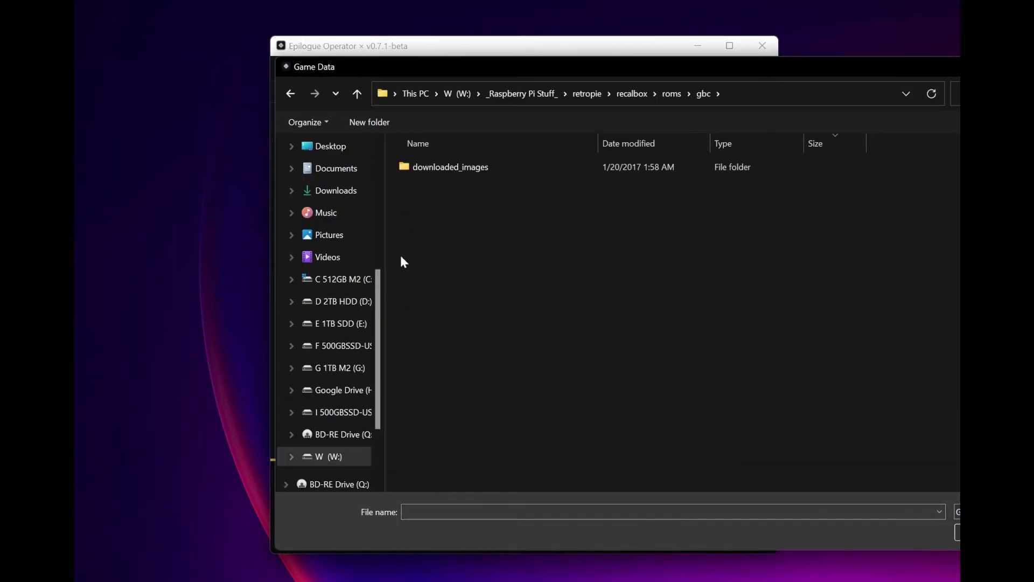
# Set the file type filter to Game Boy Color File (*.gbc) and list the games in the gbc folder
pyautogui.click(457, 167)
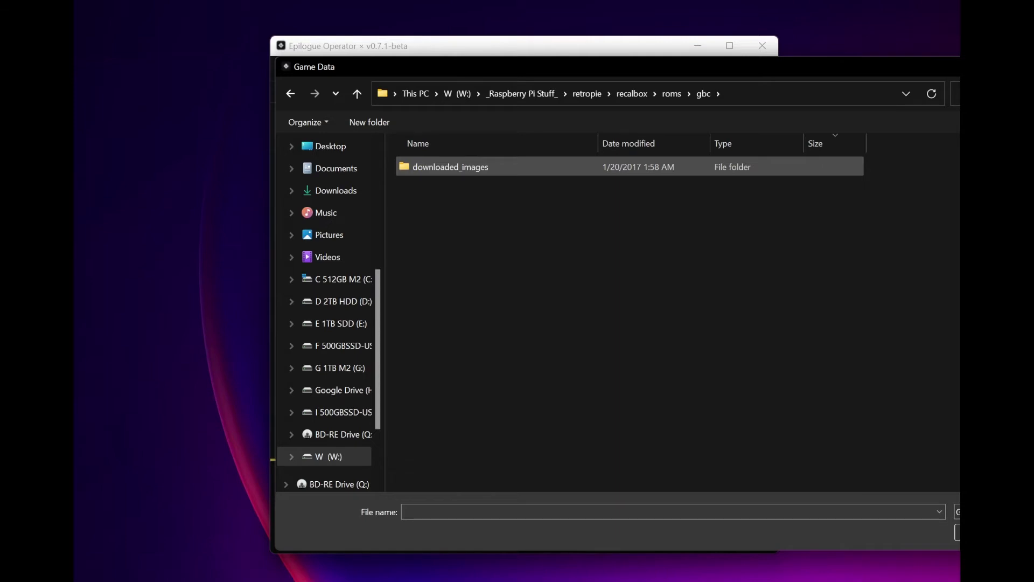
pyautogui.press('Return')
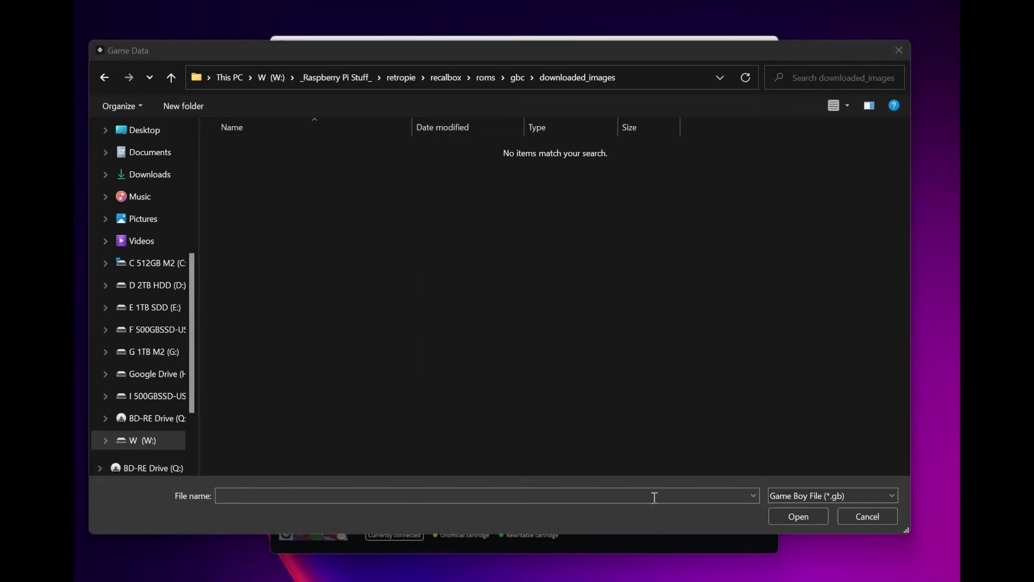
pyautogui.click(856, 495)
pyautogui.click(856, 521)
pyautogui.click(517, 77)
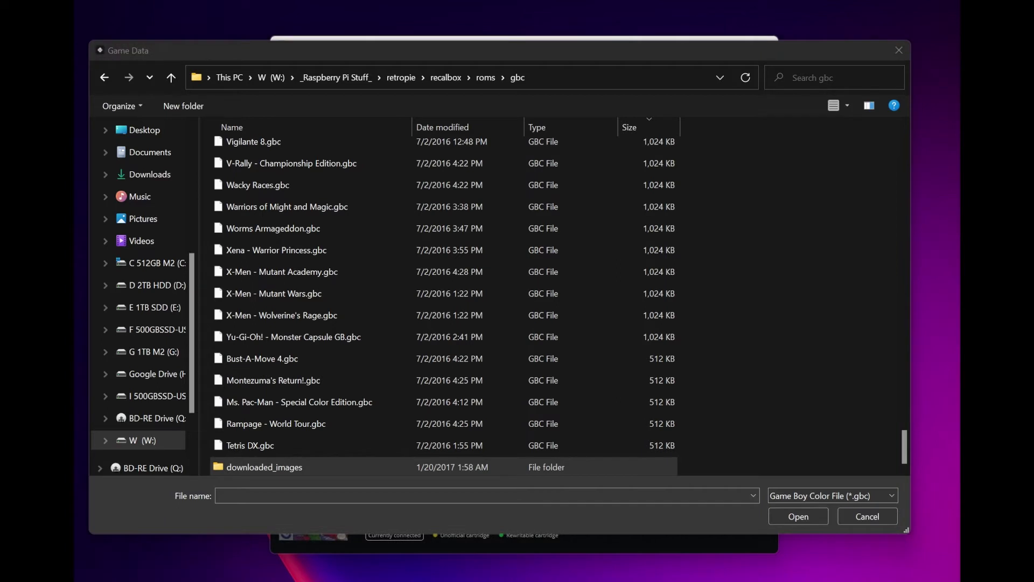
# Sort the game files by size with the largest first and upload Dragon's Lair.gbc to the cartridge
pyautogui.click(644, 126)
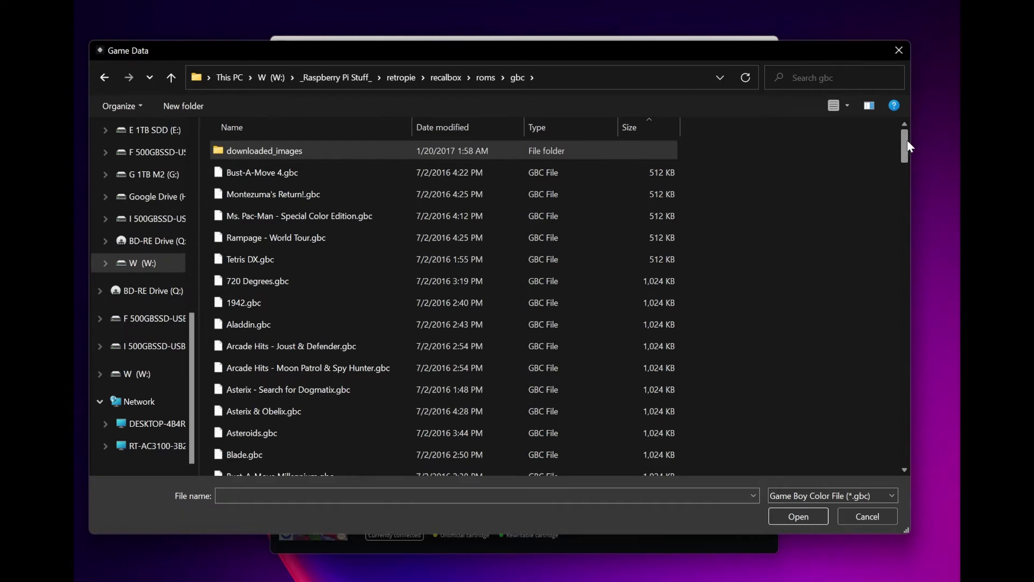
pyautogui.scroll(-1, 907, 144)
pyautogui.scroll(1, 908, 129)
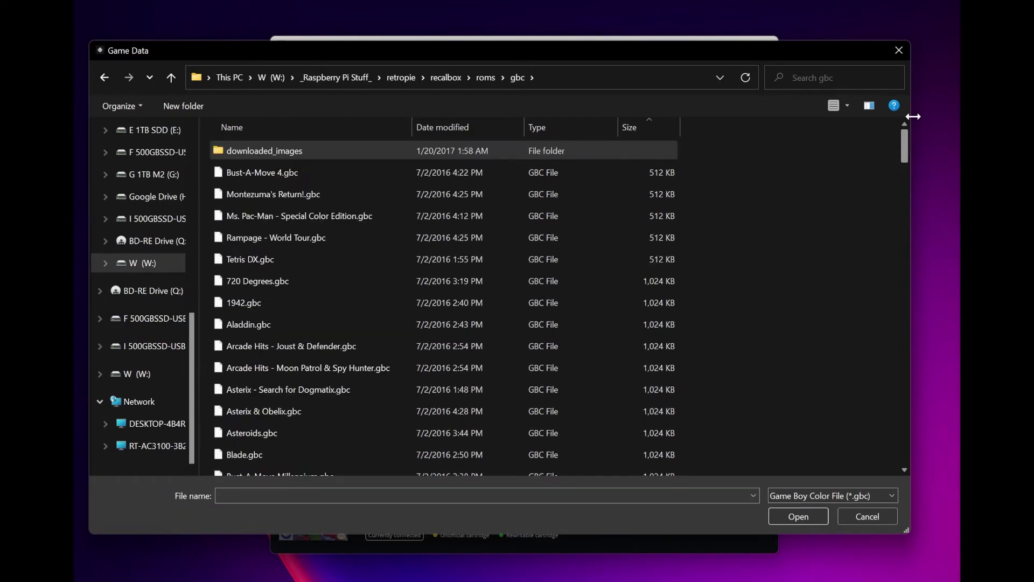
pyautogui.click(662, 135)
pyautogui.scroll(20, 742, 176)
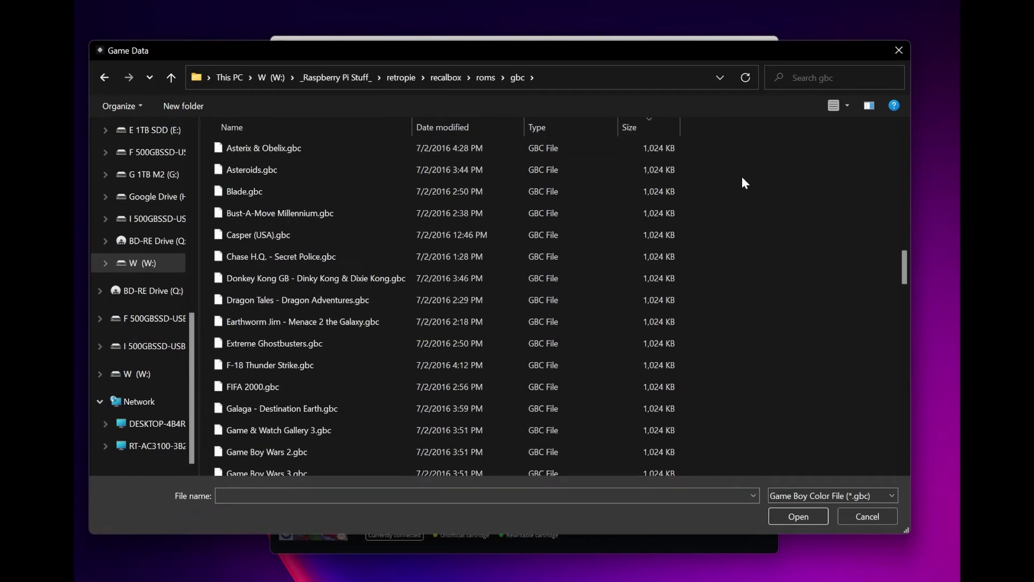
pyautogui.scroll(15, 742, 176)
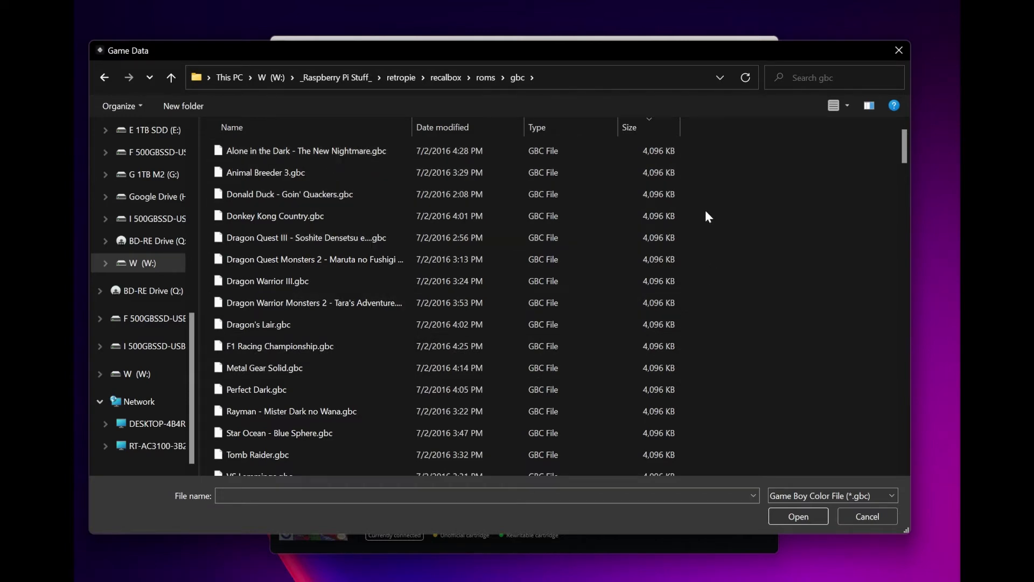
pyautogui.doubleClick(268, 324)
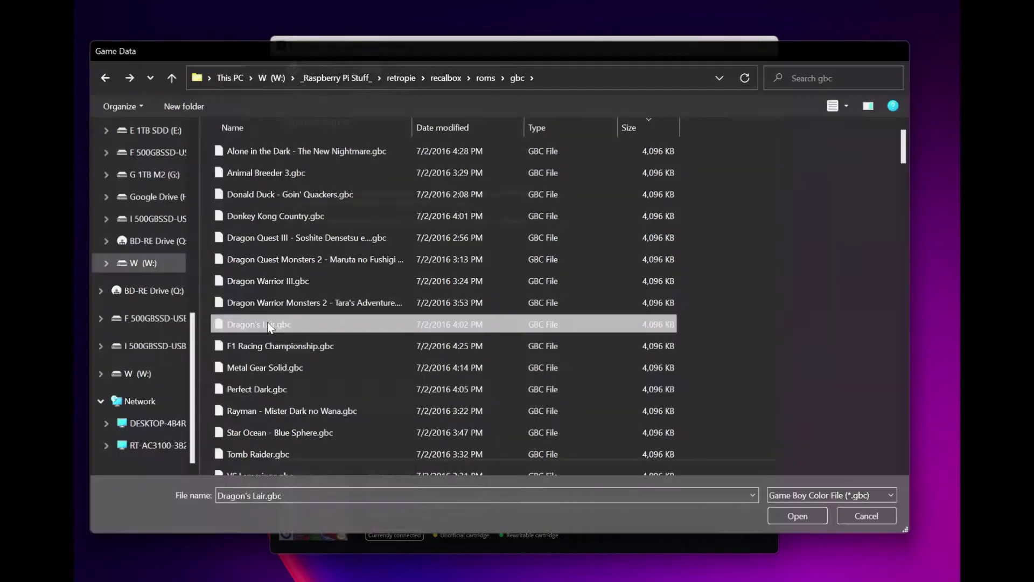
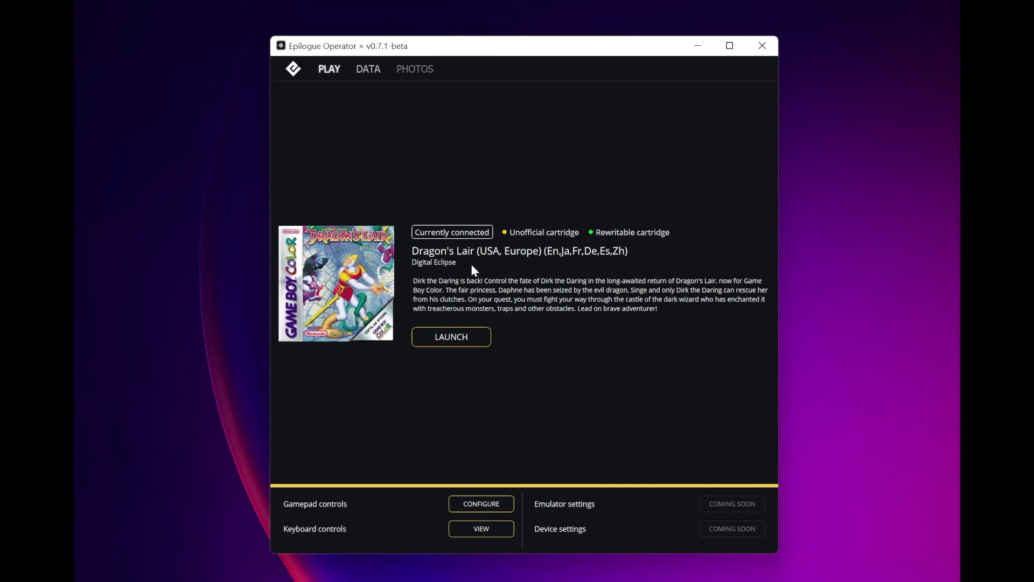
# Start another game upload to the cartridge and browse to the recently used recalbox\roms\gbc folder
pyautogui.click(378, 71)
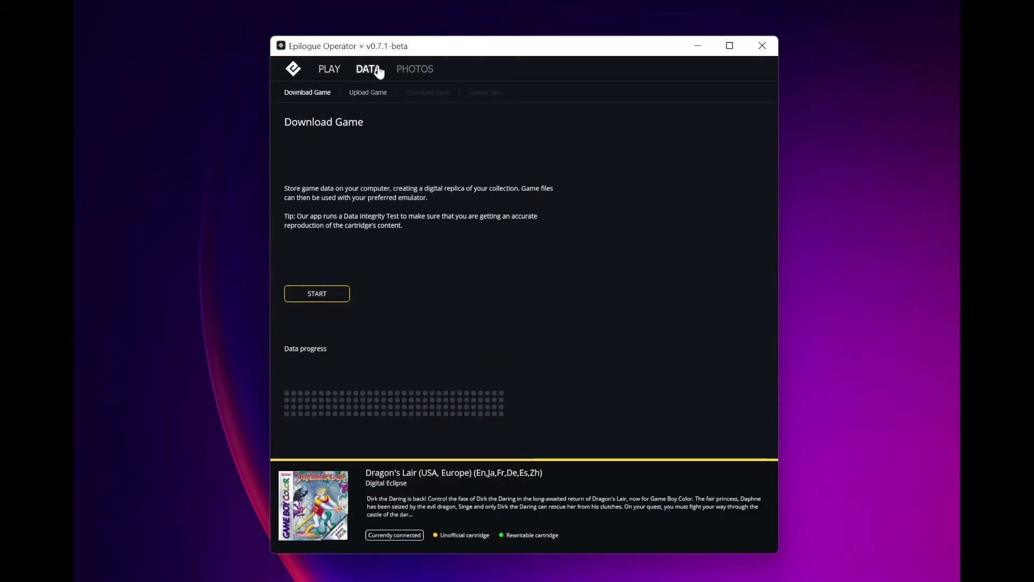
pyautogui.click(317, 301)
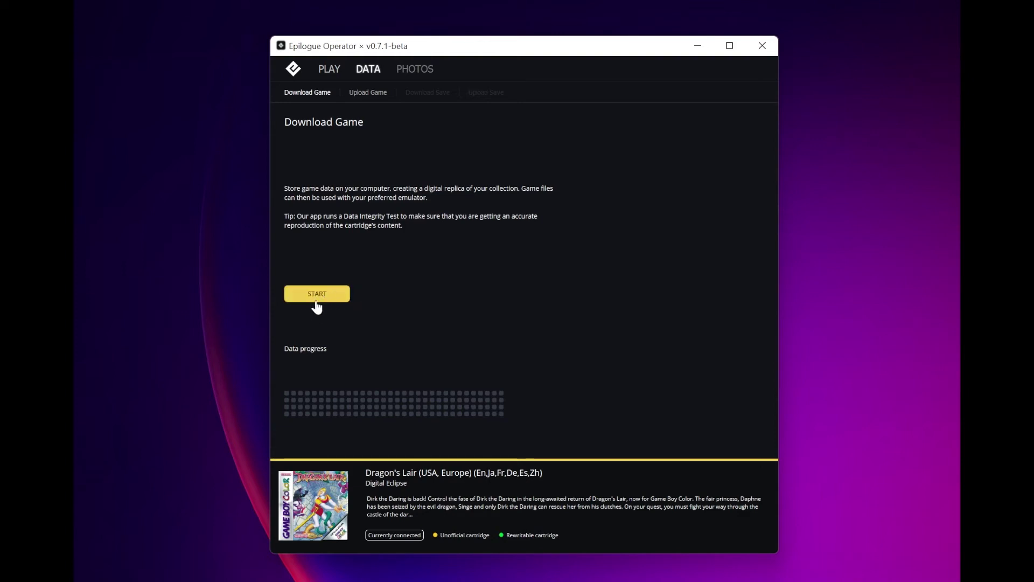
pyautogui.click(362, 93)
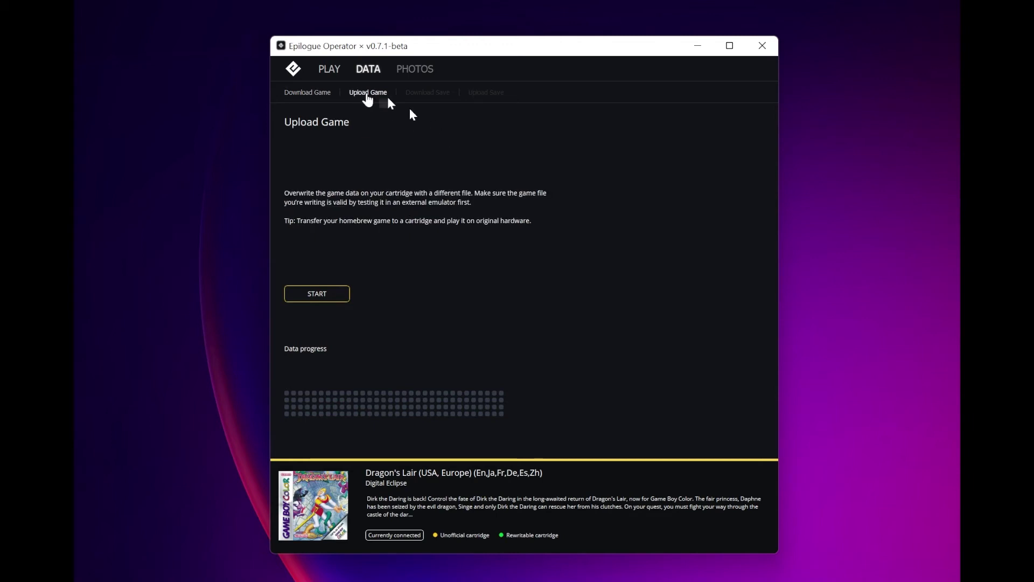
pyautogui.click(333, 295)
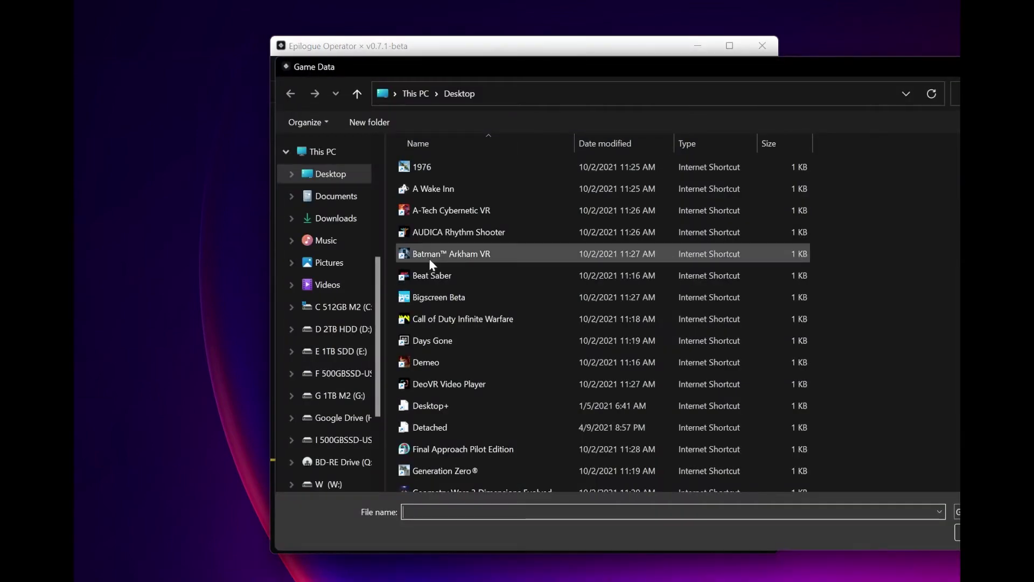
pyautogui.click(909, 94)
pyautogui.click(616, 114)
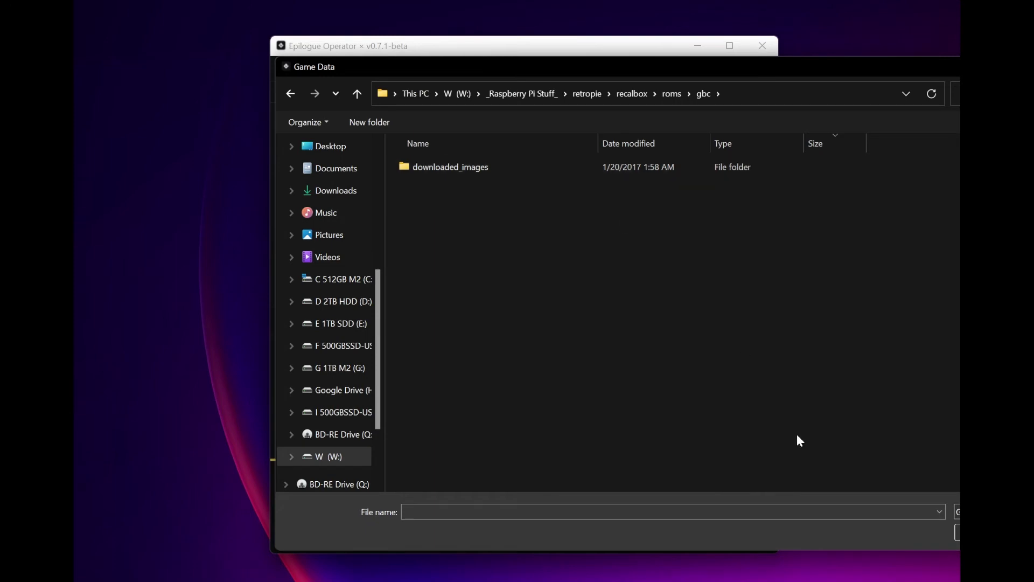
# Filter the files to Game Boy Color File (*.gbc) and choose Donkey Kong Country.gbc for the upload
pyautogui.moveTo(896, 73); pyautogui.dragTo(712, 59)
pyautogui.click(894, 496)
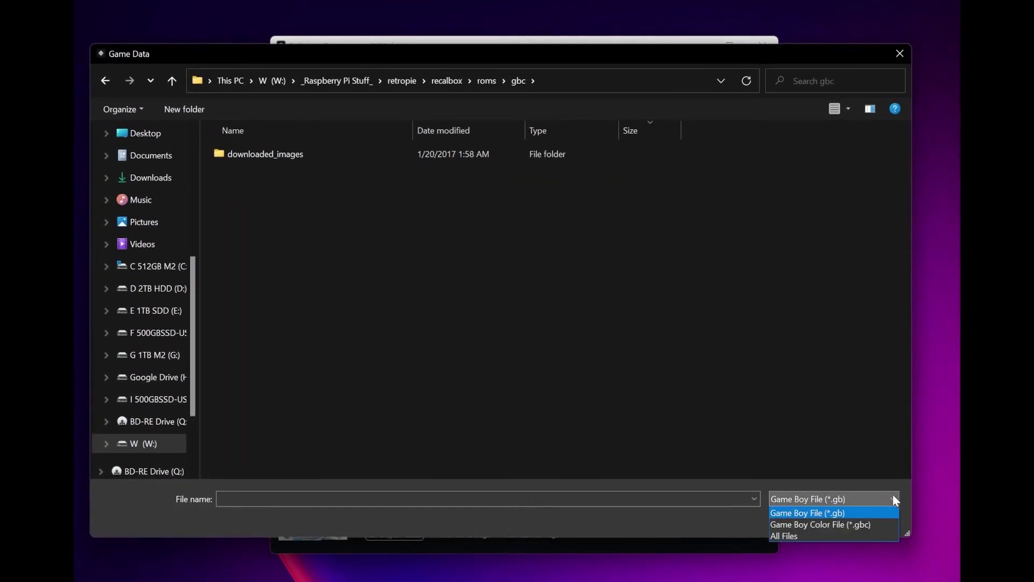
pyautogui.click(877, 525)
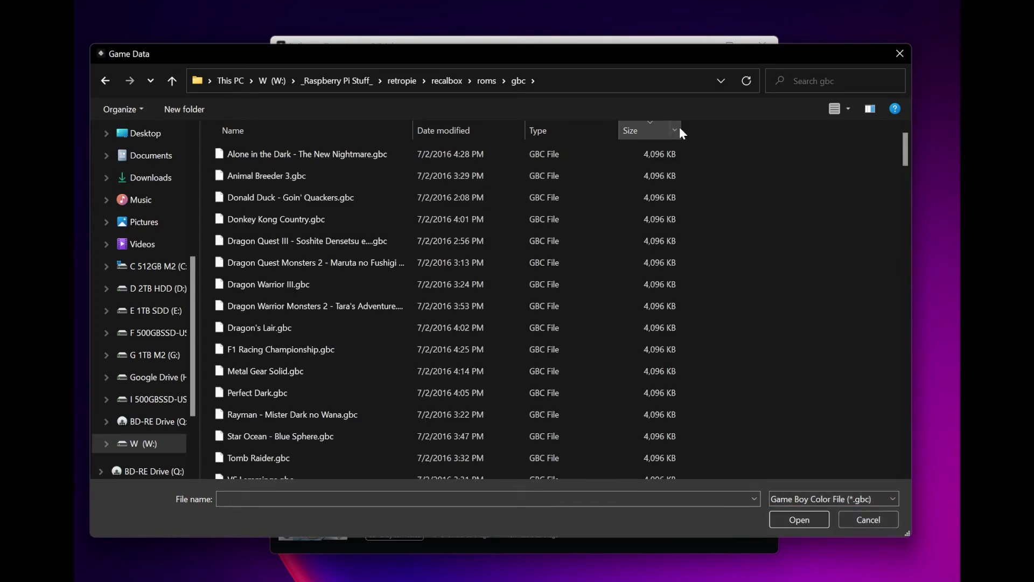
pyautogui.doubleClick(292, 224)
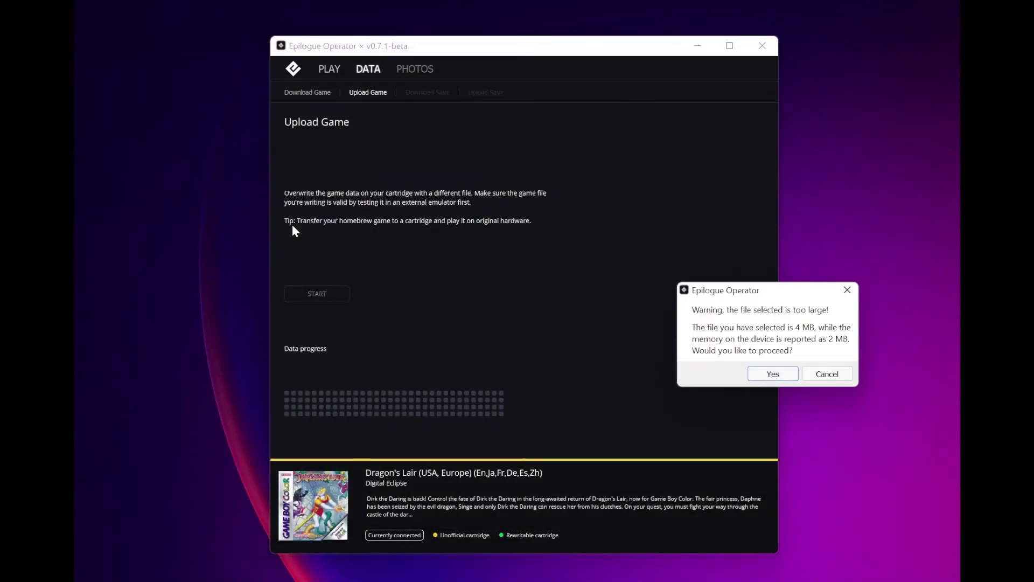
# Proceed with uploading the selected file despite the size warning and open the Upload Game page to follow its progress
pyautogui.moveTo(770, 291); pyautogui.dragTo(414, 204)
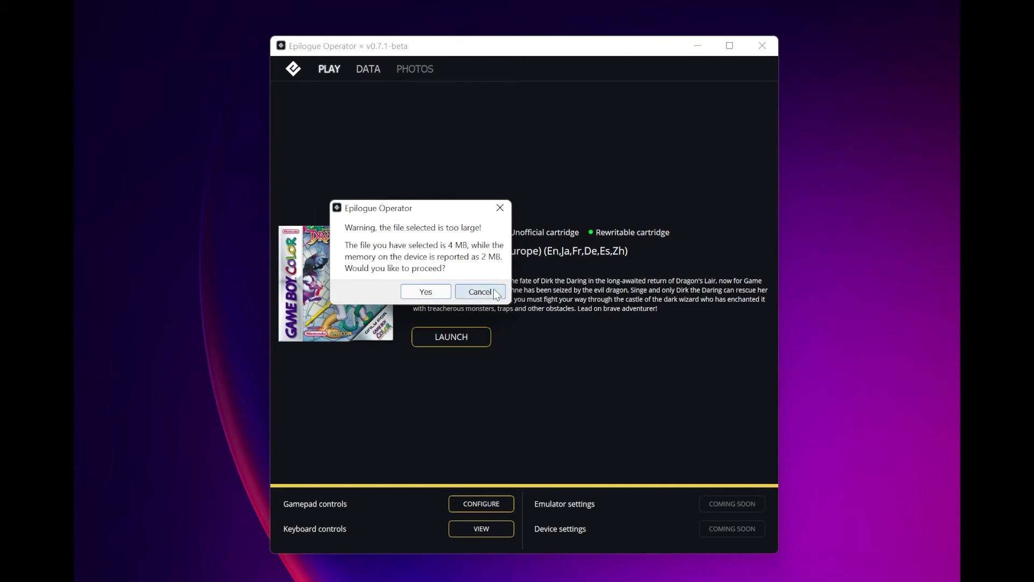
pyautogui.click(413, 289)
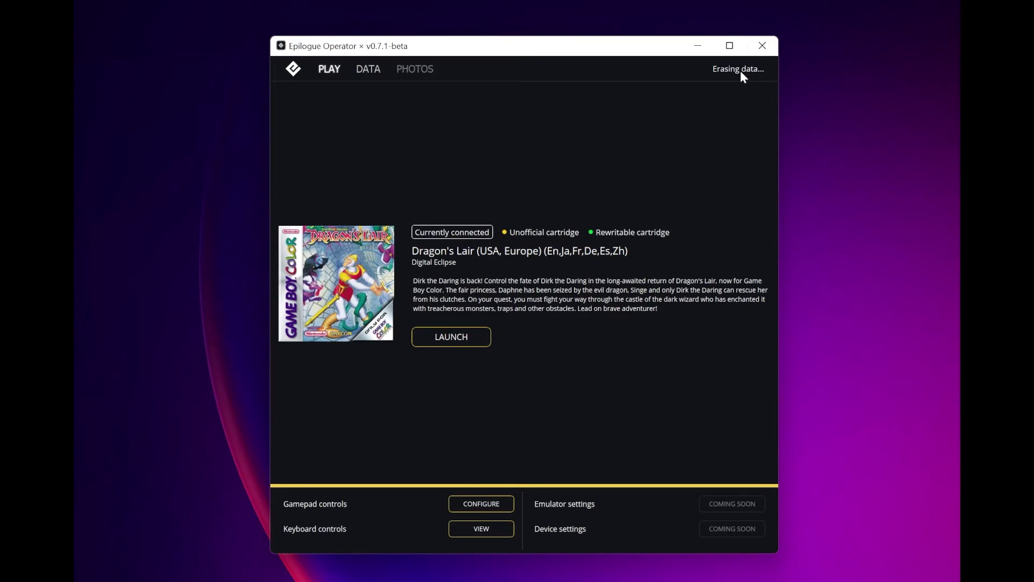
pyautogui.click(376, 70)
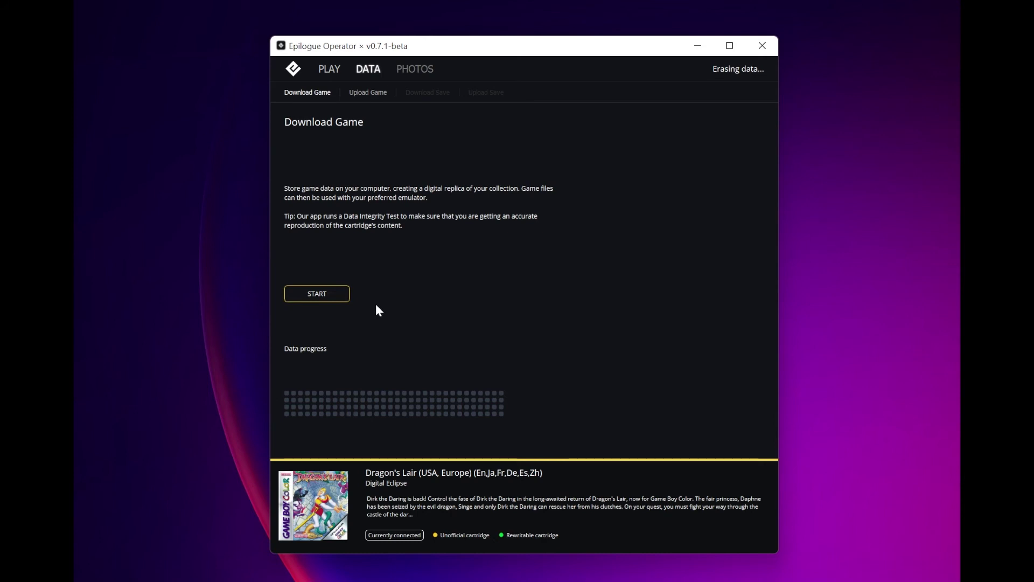
pyautogui.click(369, 92)
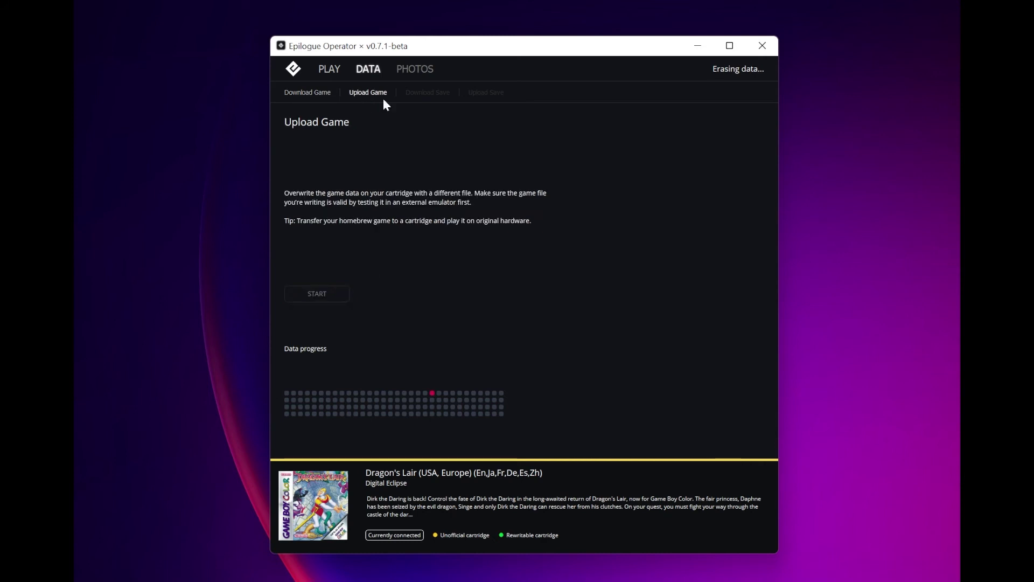